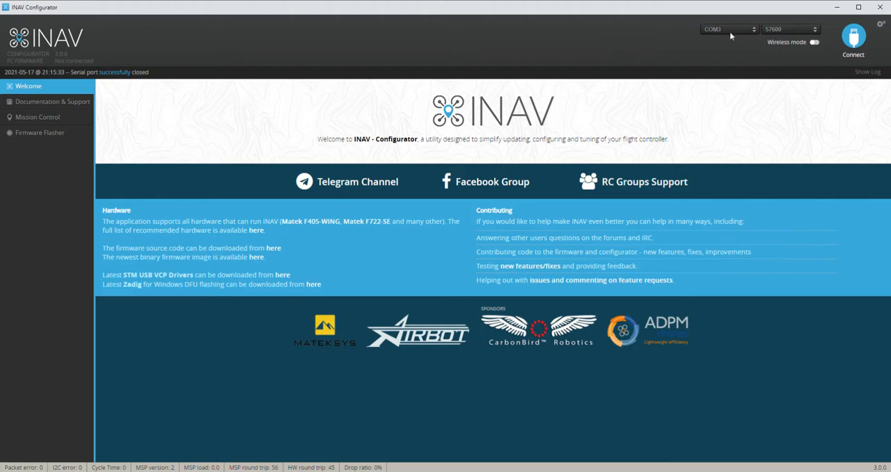
Connect to the flight controller on COM3, run "diff all" in the CLI and save its output to a file
left_click(840, 40)
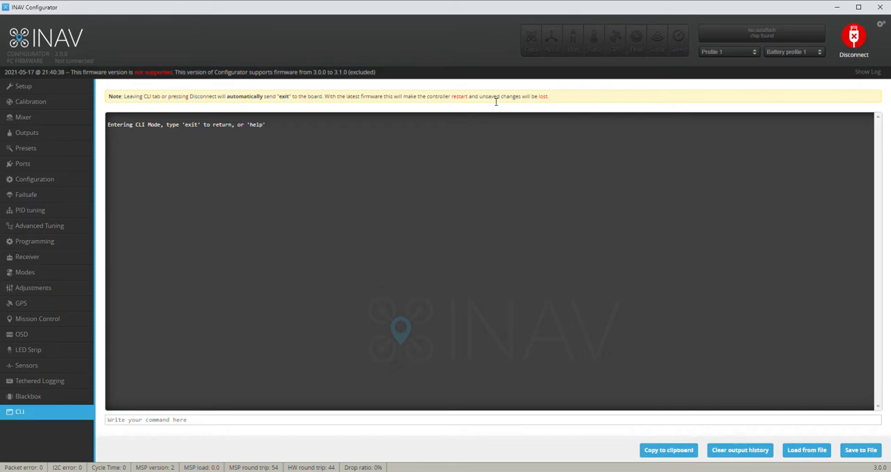
type("diff all")
key("Return")
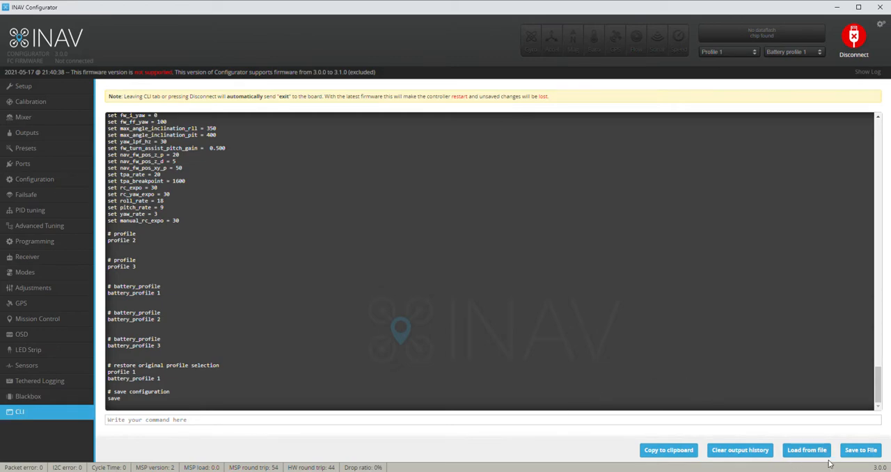
left_click(850, 453)
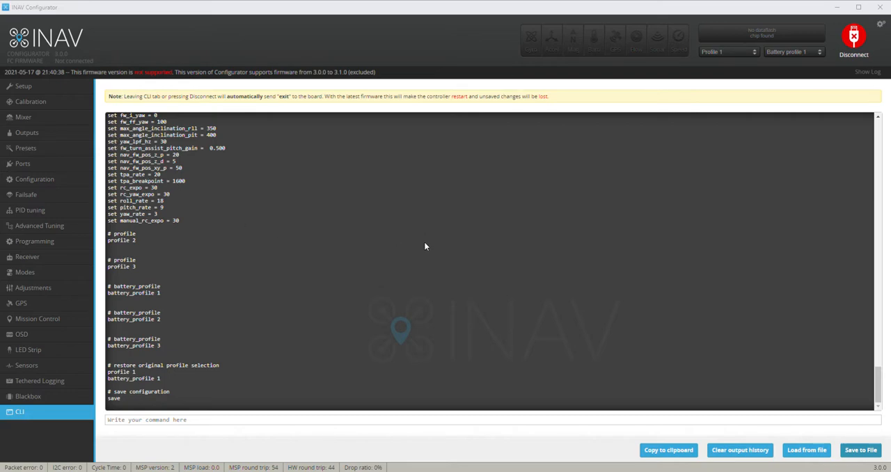
left_click(490, 234)
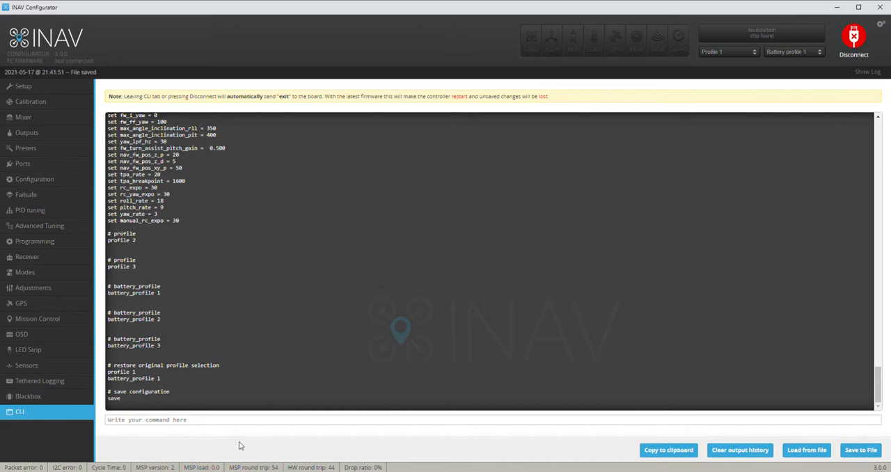
Clear the CLI output history, run "dump" and save the full settings output to a file
left_click(717, 450)
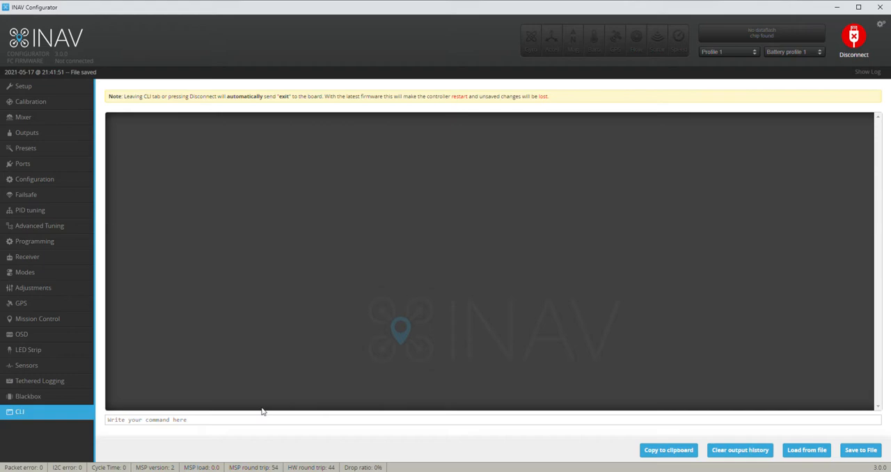
type("eump")
key("Return")
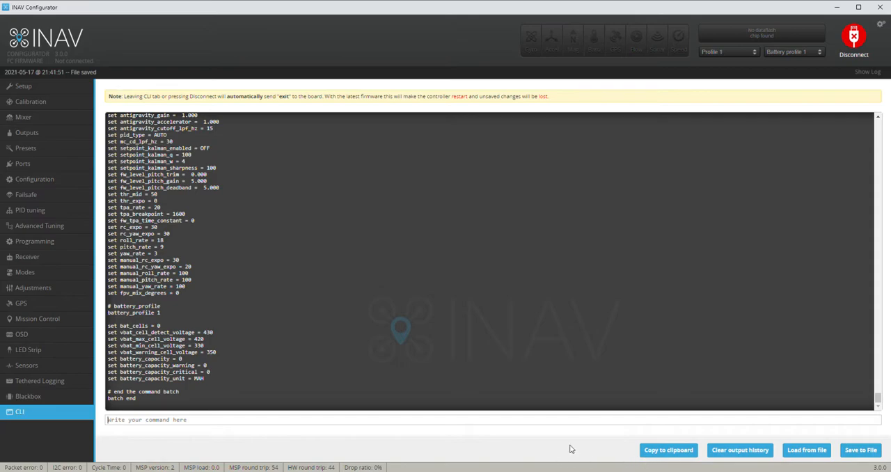
left_click(862, 451)
left_click(484, 237)
Run "status" in the CLI to examine the board's sensors, clocks and ADC channel usage
left_click(448, 422)
type("status")
key("Return")
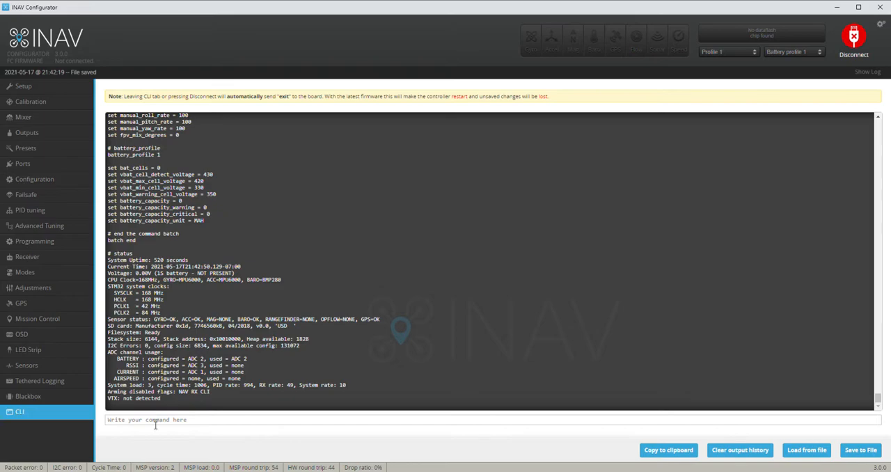
Reset the flight controller to factory settings with the CLI command "defaults"
type("defaults")
key("Return")
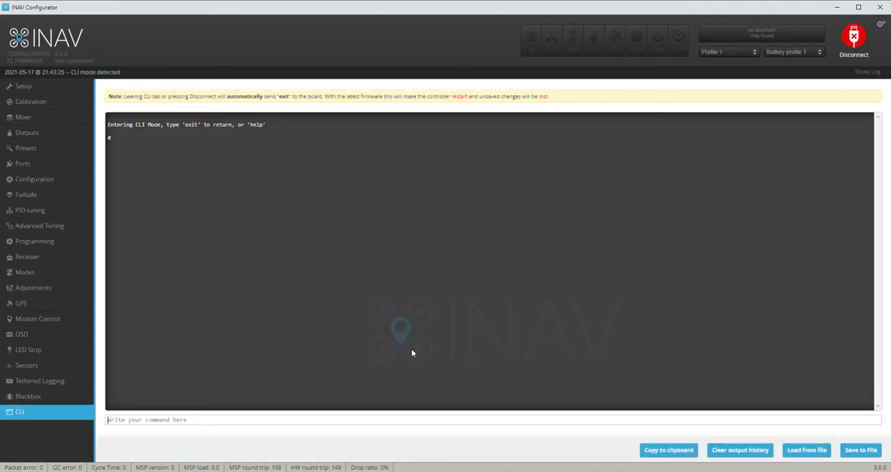
Review the settings that differ from the defaults with "diff all" and leave the CLI with "exit"
type("diff all")
key("Return")
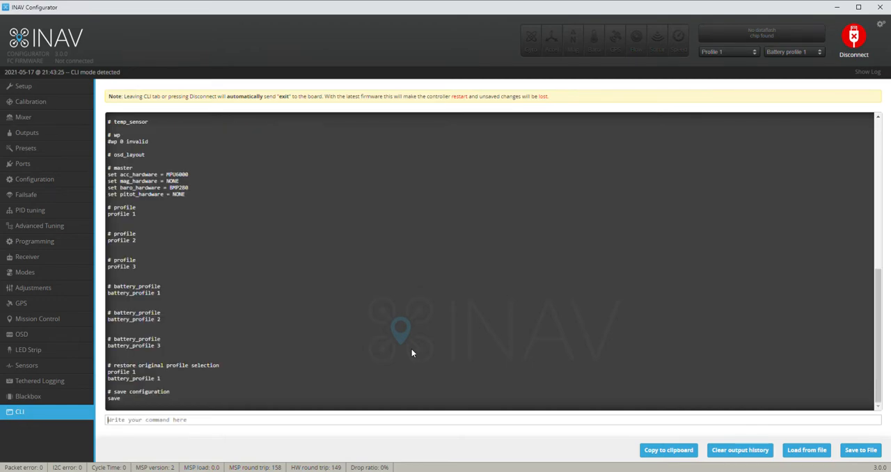
scroll(414, 347, "up", 5)
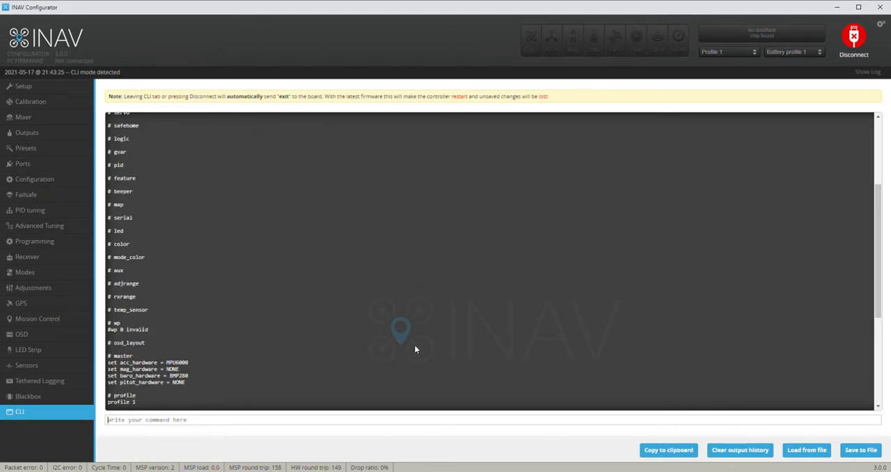
scroll(423, 336, "down", 5)
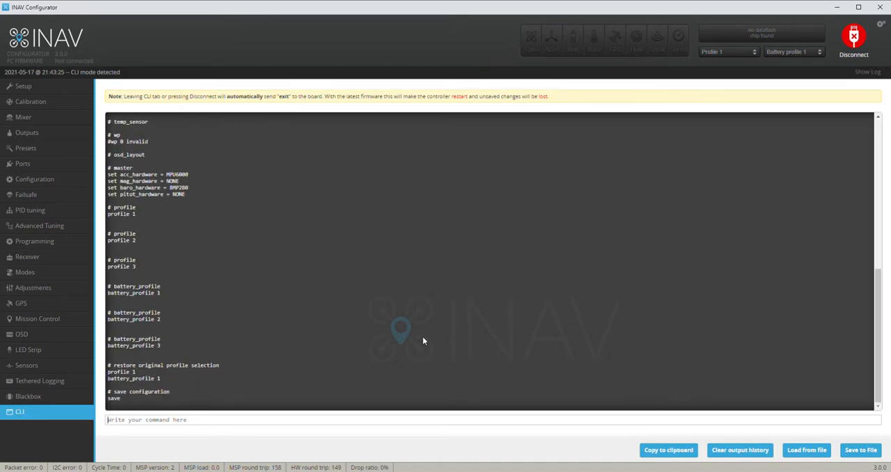
type("exit")
key("Return")
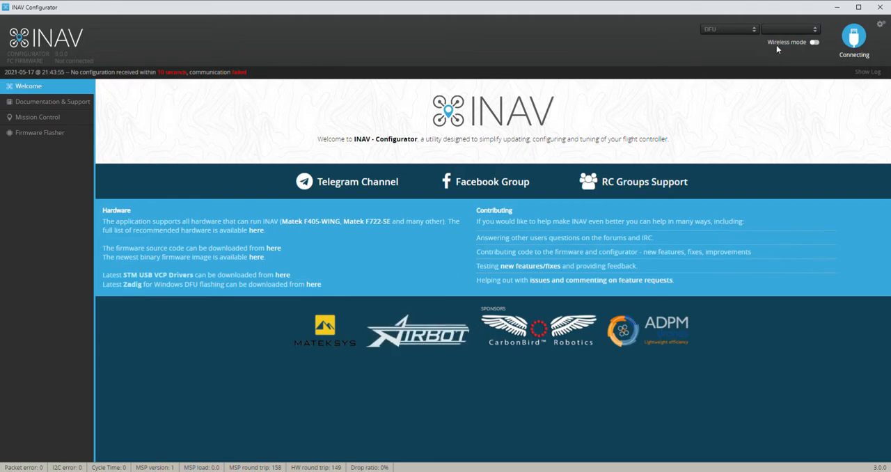
Flash the board in DFU mode with the online INAV 3.0.0 OMNIBUSF4V3 firmware, using no reboot sequence, full chip erase and unstable releases shown
left_click(56, 133)
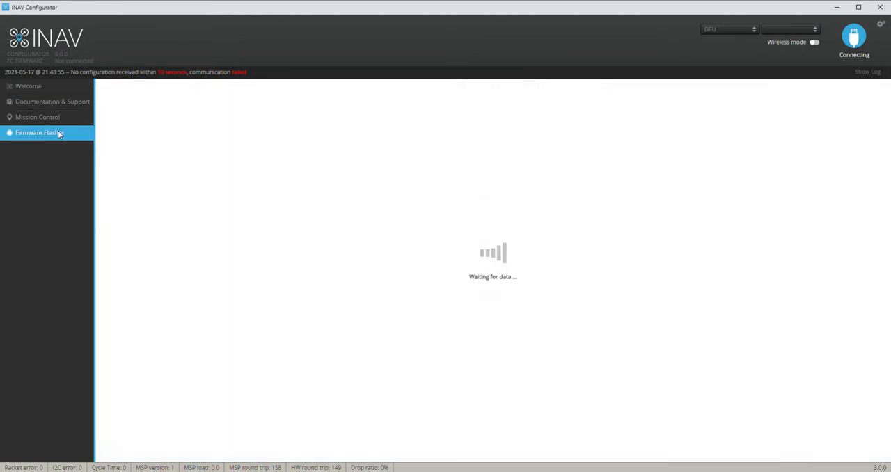
left_click(125, 189)
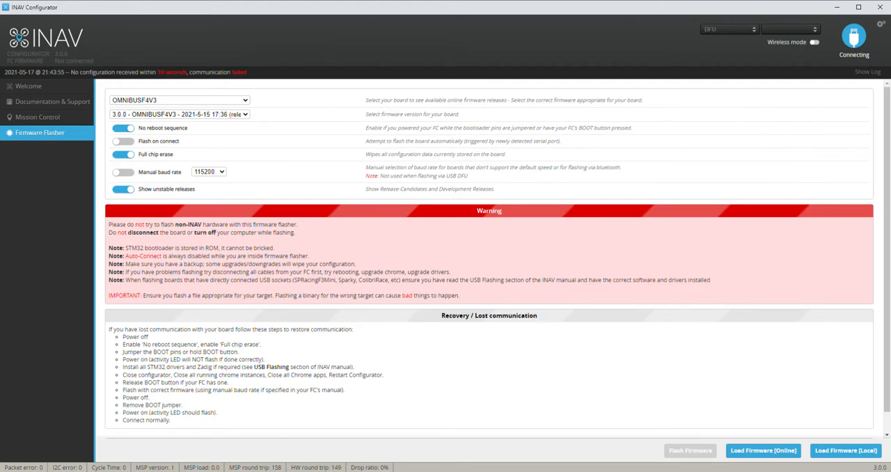
left_click(761, 450)
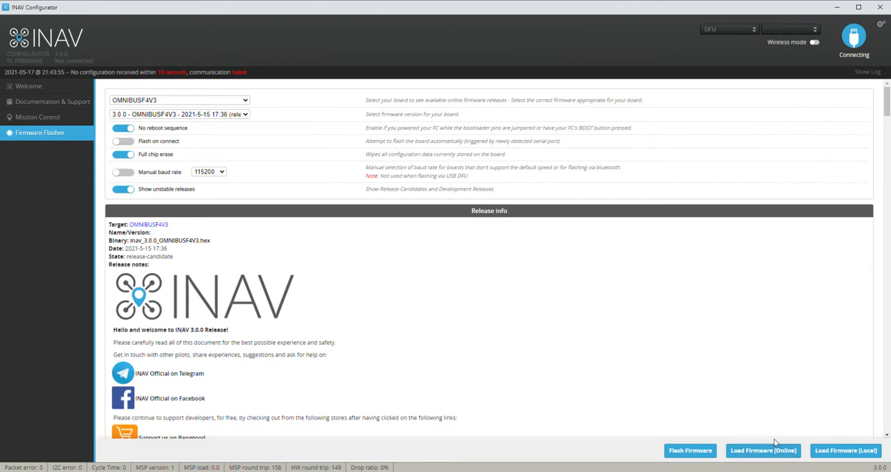
left_click(682, 458)
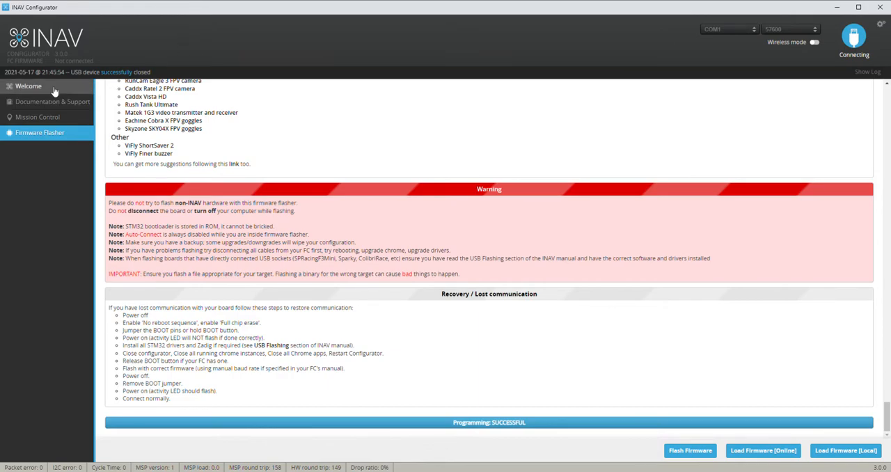
Reconnect to the flashed board on COM3 at 57600 baud and choose to keep the current settings
left_click(28, 86)
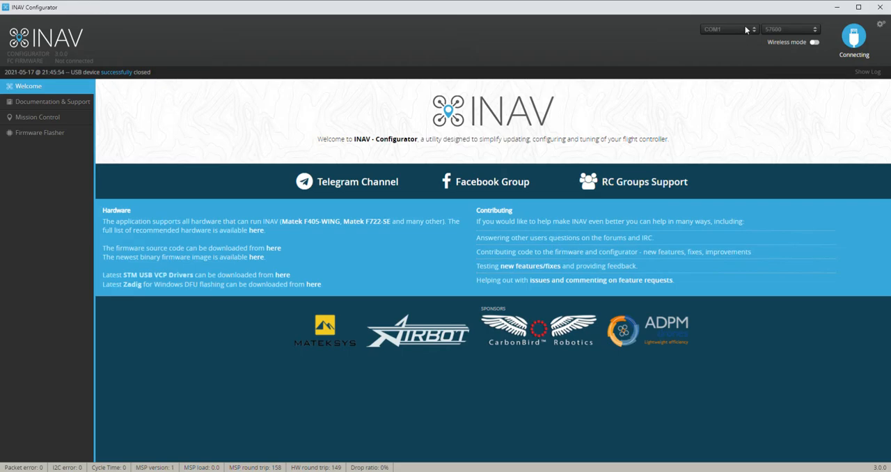
left_click(853, 35)
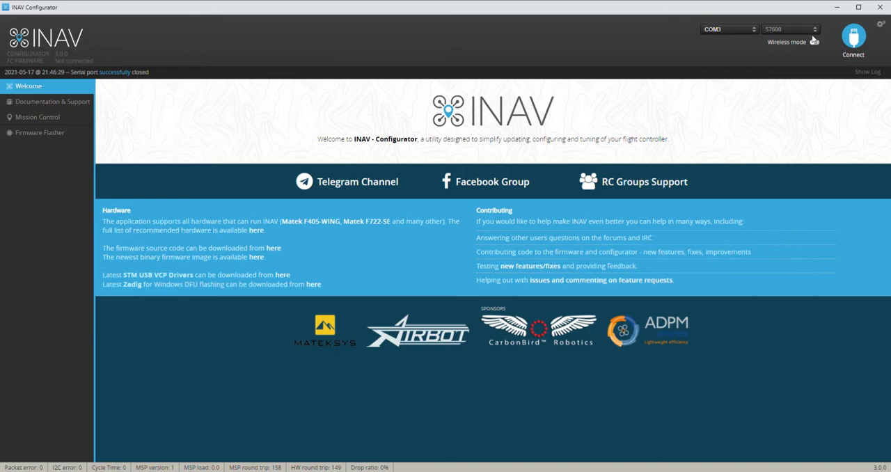
left_click(850, 39)
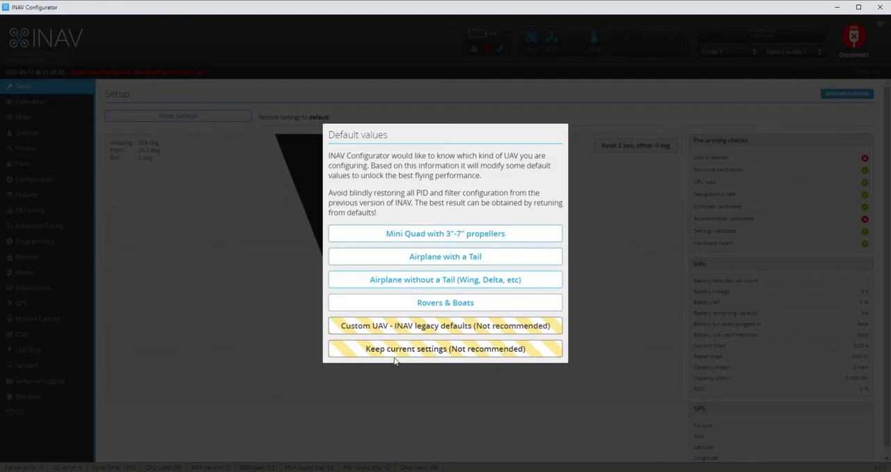
left_click(476, 355)
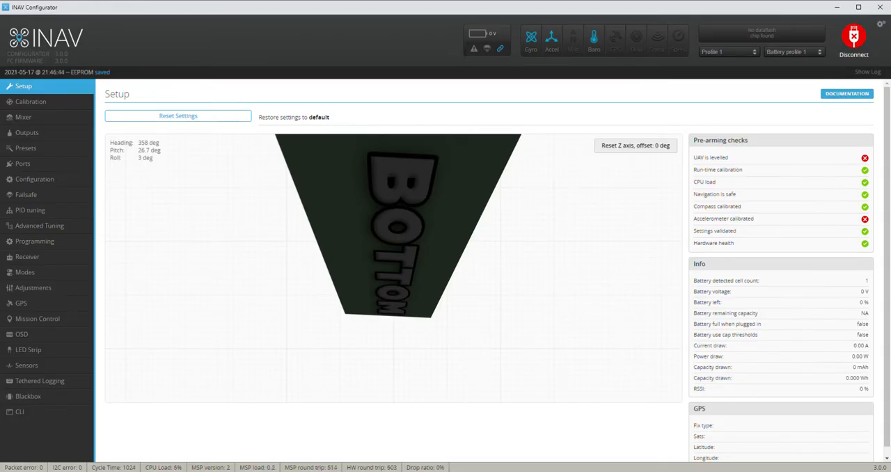
Reset the board with the CLI command "defaults" and apply the default values for Airplane without a Tail (Wing, Delta, etc)
left_click(32, 412)
type("defaults")
key("Return")
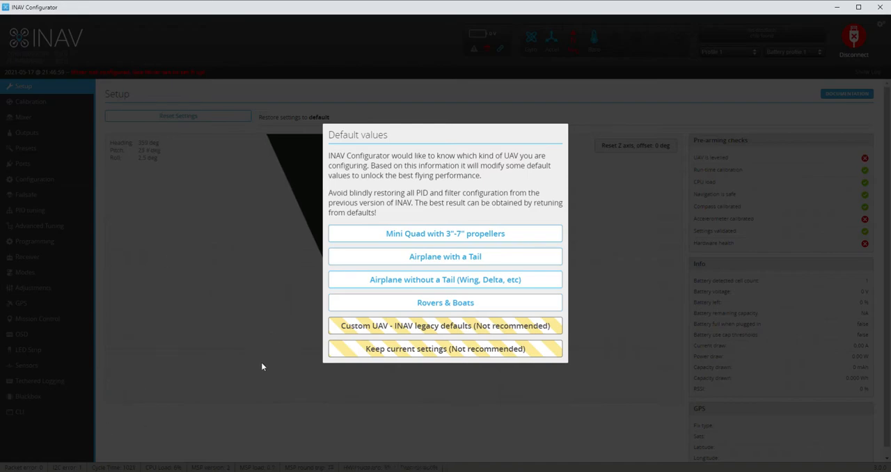
left_click(394, 282)
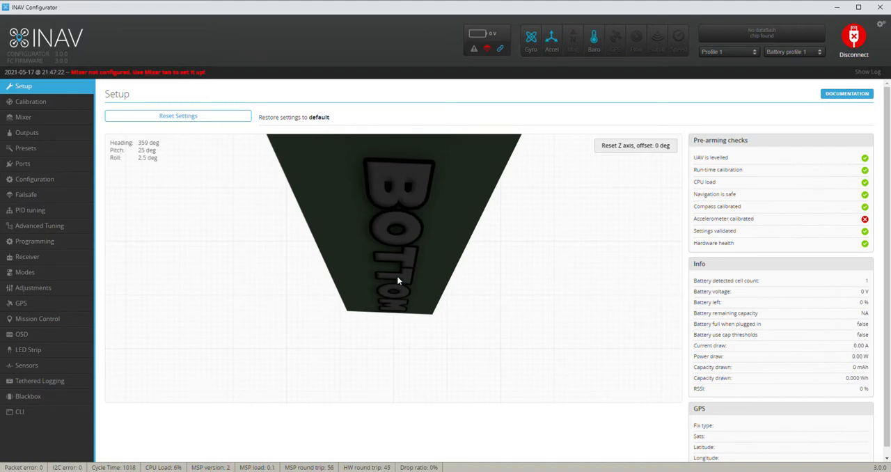
Examine the accelerometer calibration values and the flying wing mixer configuration
left_click(67, 108)
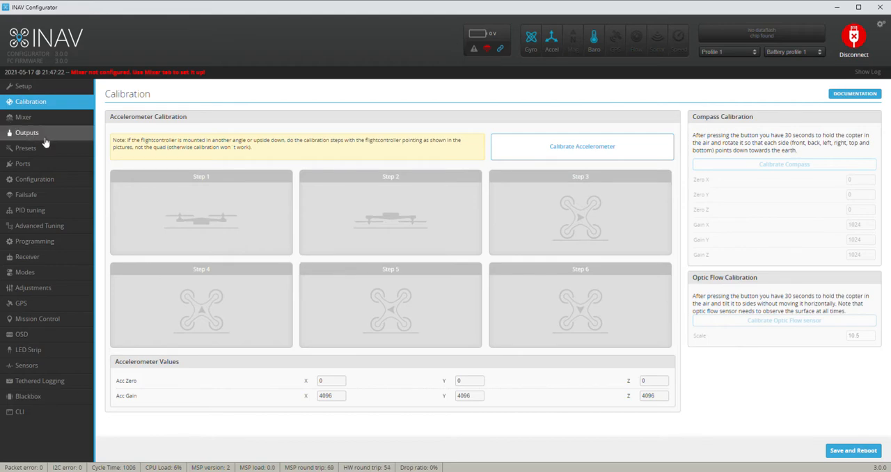
left_click(27, 117)
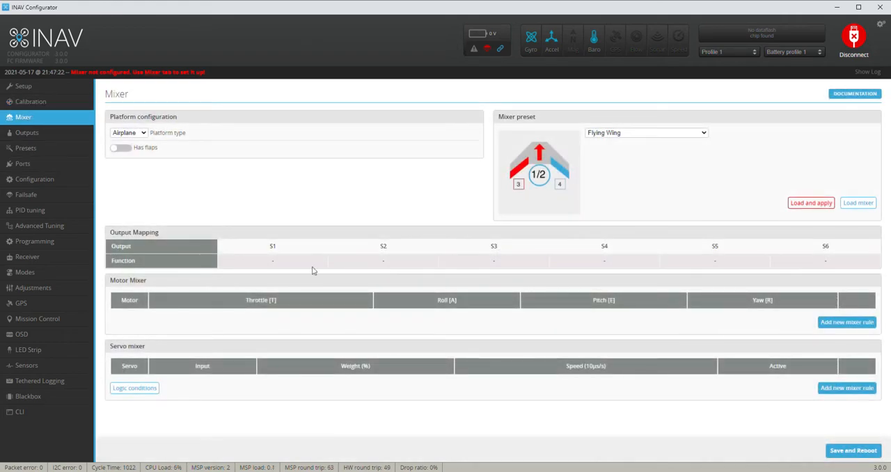
Paste the backed-up OSD layout, gyro notch and accelerometer calibration commands, ending with accgain_z = 4006, into the CLI and run them
left_click(32, 416)
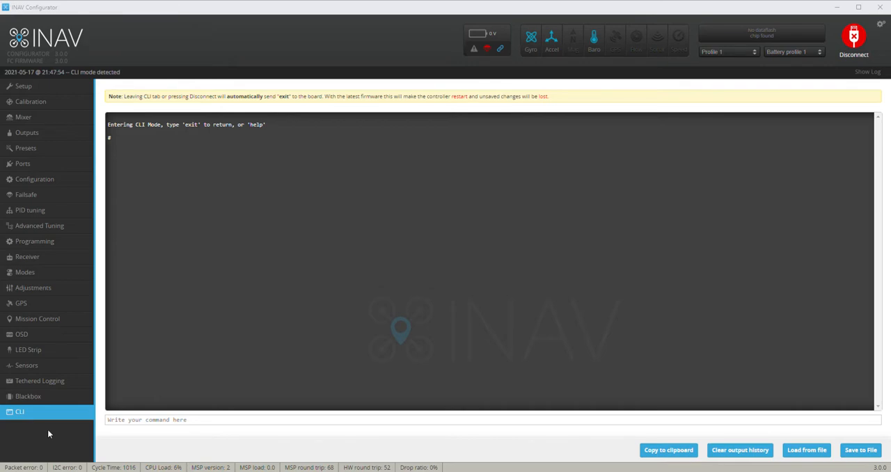
left_click(121, 421)
type("set accgain_z = 4006")
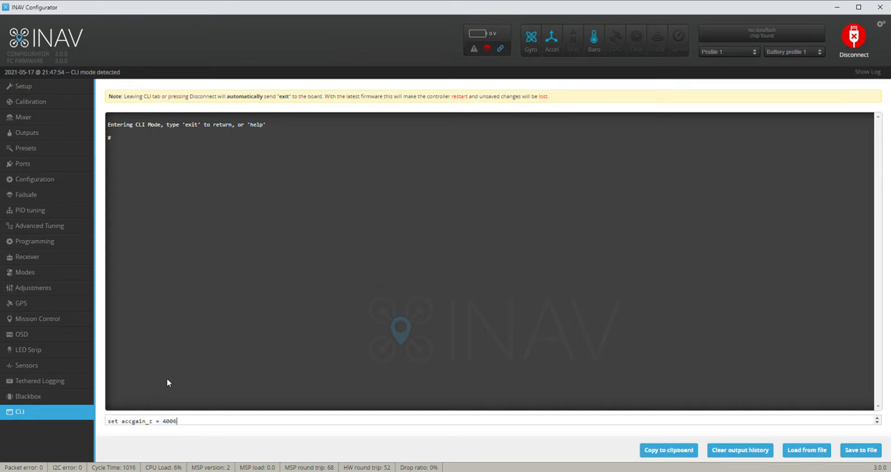
key("Return")
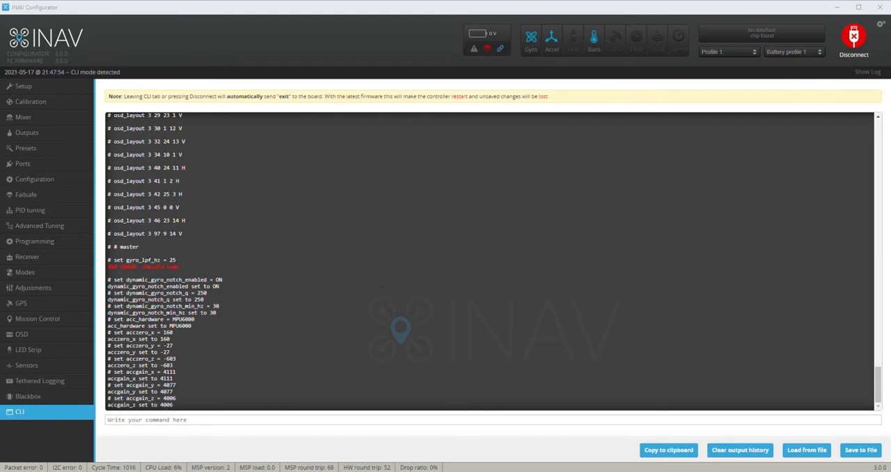
Paste and run the backed-up aux mode range commands 0 to 15 in the CLI, and store the configuration with "save"
left_click(131, 422)
key("ctrl+v")
key("Return")
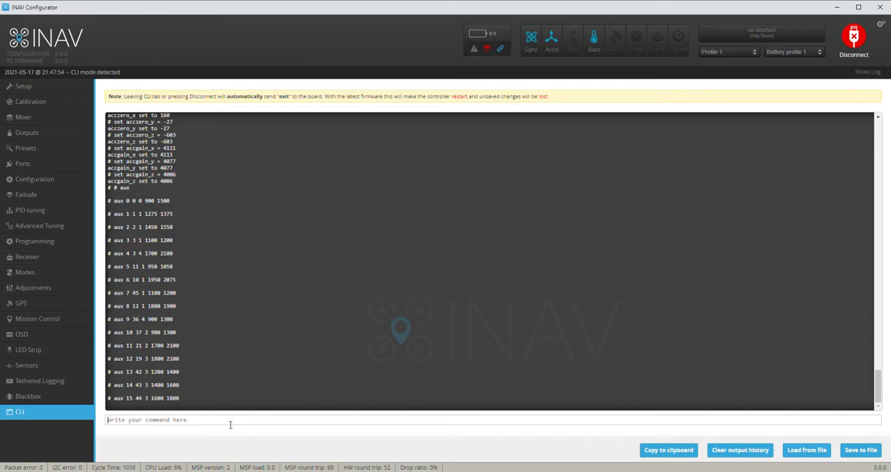
type("save")
key("Return")
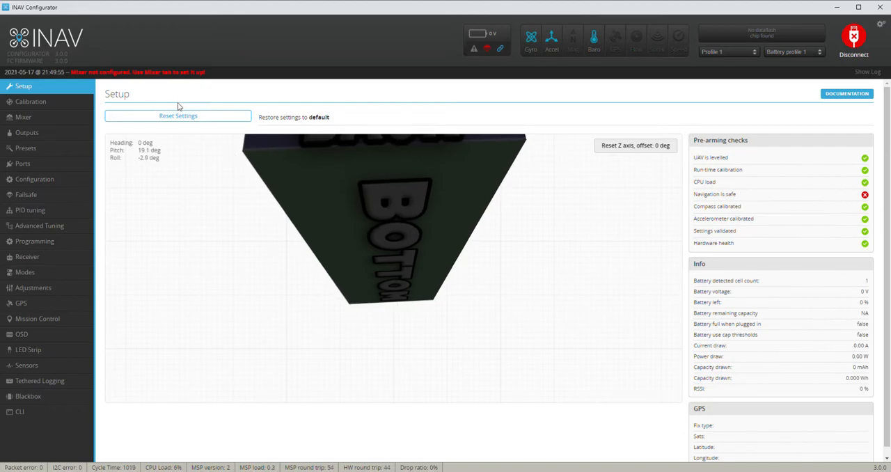
Check the restored accelerometer calibration values and look through the channel ranges assigned to the flight modes
left_click(57, 106)
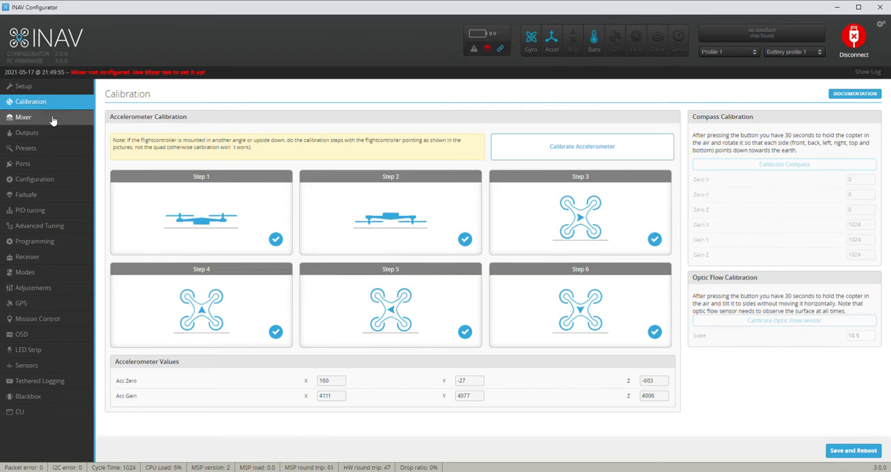
left_click(64, 277)
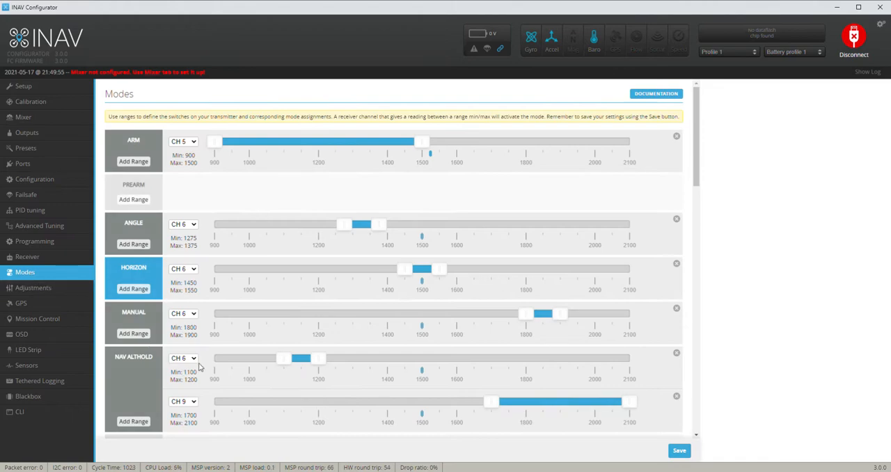
scroll(199, 366, "down", 2)
scroll(200, 366, "down", 10)
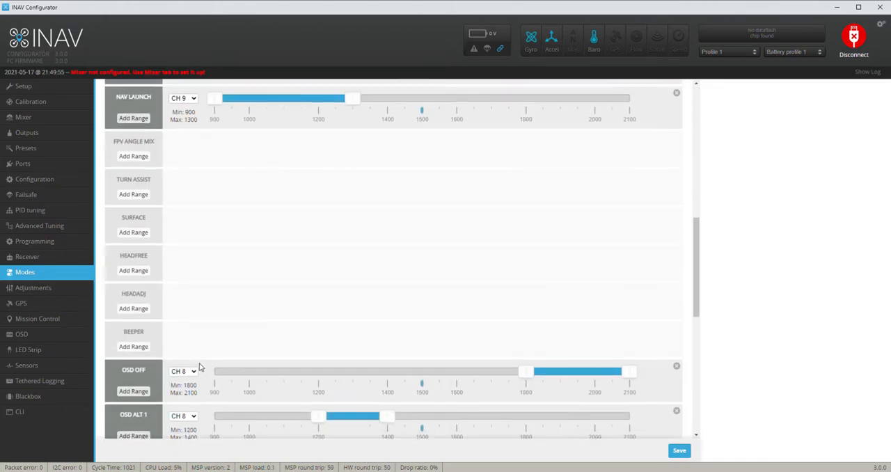
scroll(199, 367, "down", 3)
scroll(199, 367, "up", 12)
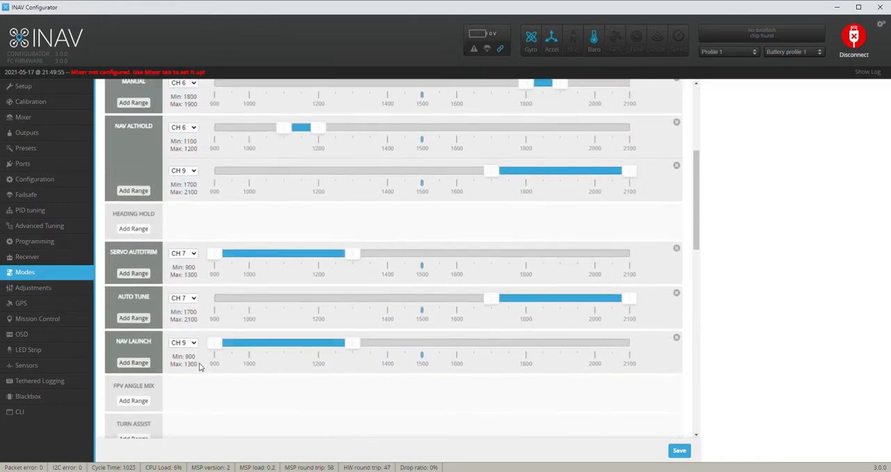
scroll(199, 367, "up", 3)
scroll(199, 367, "up", 1)
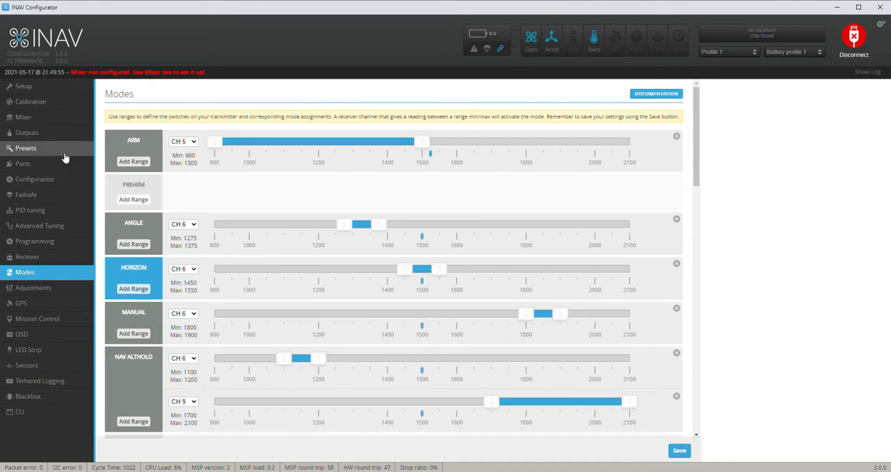
Load the Flying Wing mixer preset, delete the motor 2 rule from the motor mixer, and save with a reboot
left_click(41, 119)
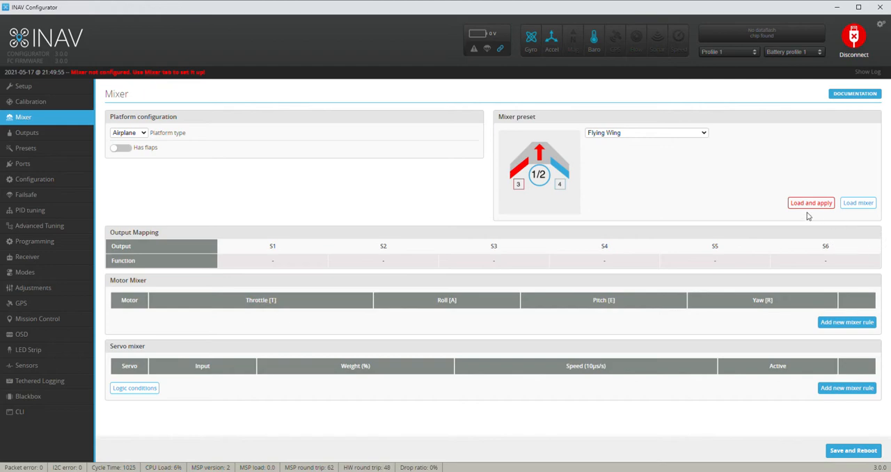
left_click(846, 203)
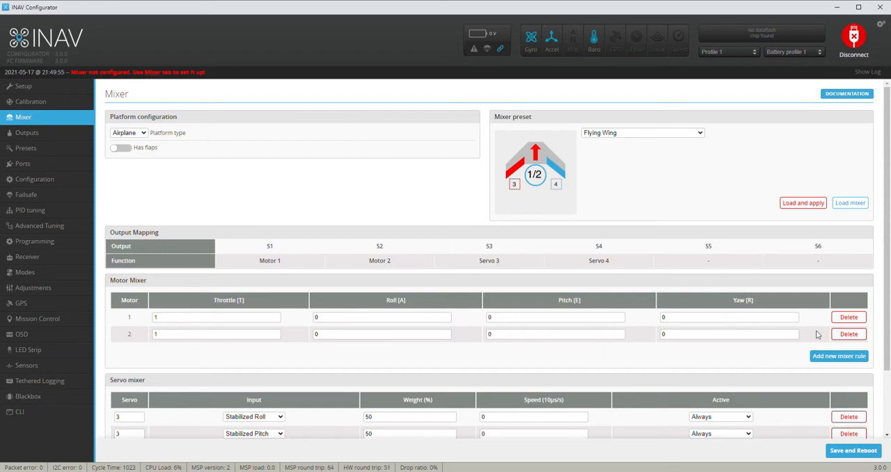
left_click(849, 334)
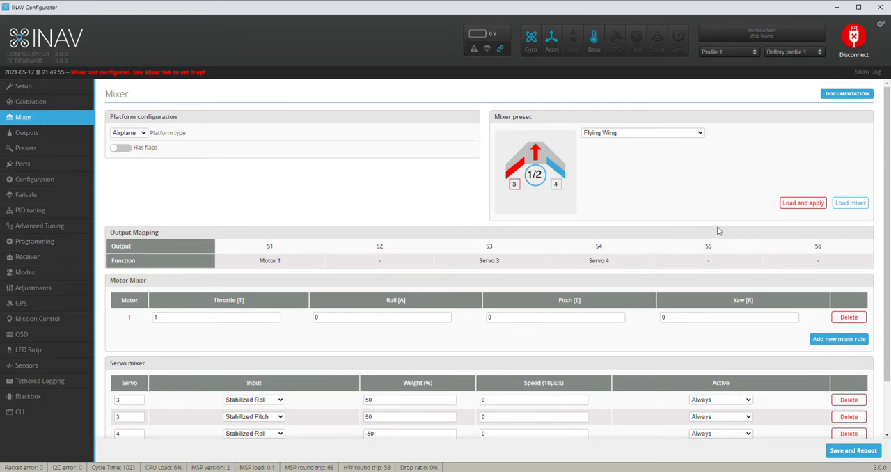
left_click(867, 449)
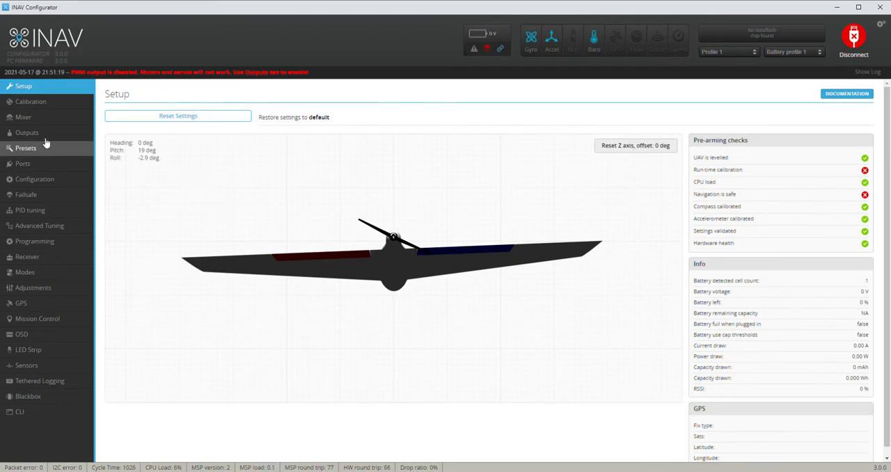
Enable the motor and servo output and choose the ESC protocol in the output configuration
left_click(42, 132)
left_click(128, 136)
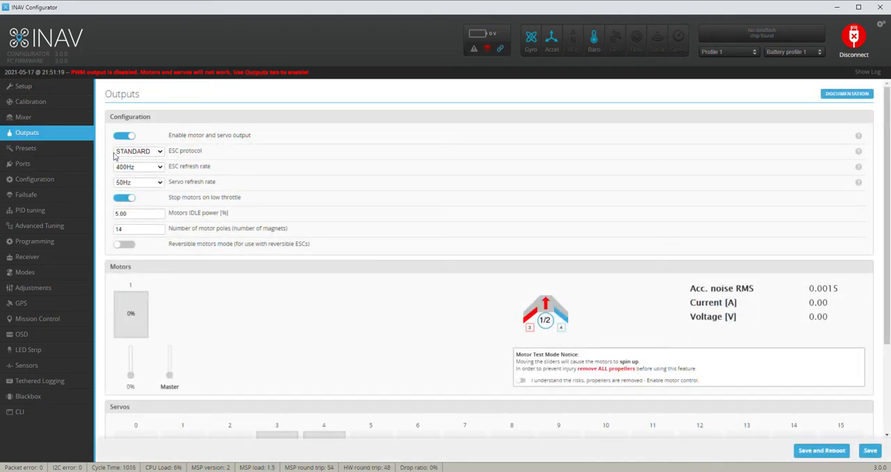
left_click(125, 156)
left_click(131, 172)
Reverse servo 3 and save the output settings with a reboot
scroll(205, 218, "down", 2)
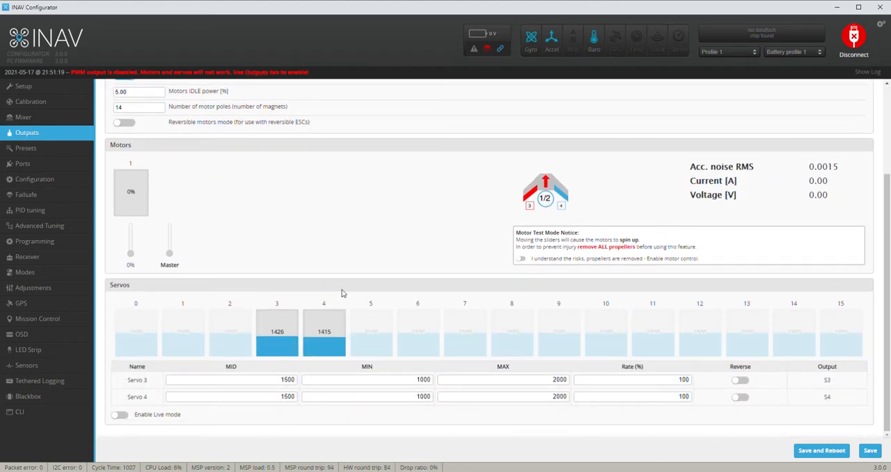
left_click(741, 381)
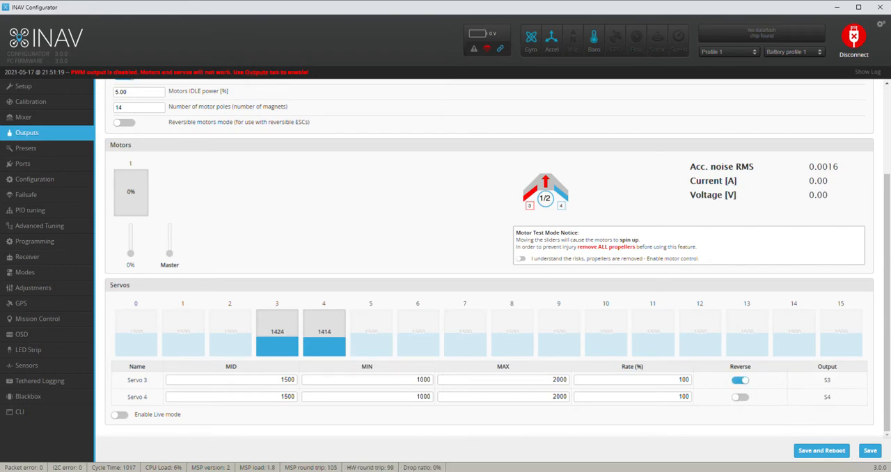
left_click(868, 452)
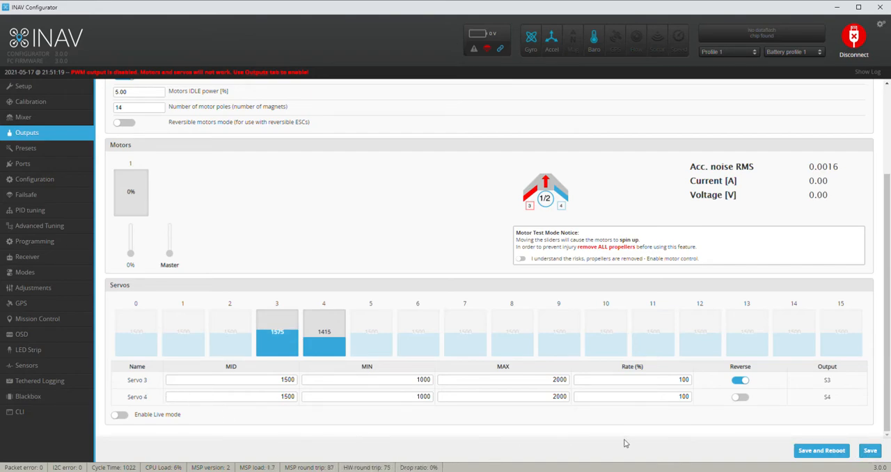
left_click(813, 449)
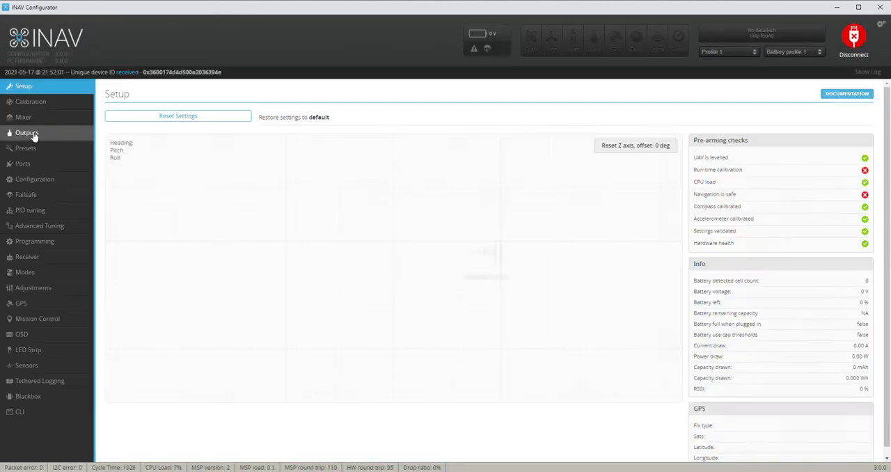
Assign Serial RX to UART6 and the GPS sensor to UART3, and save the port settings with a reboot
left_click(39, 149)
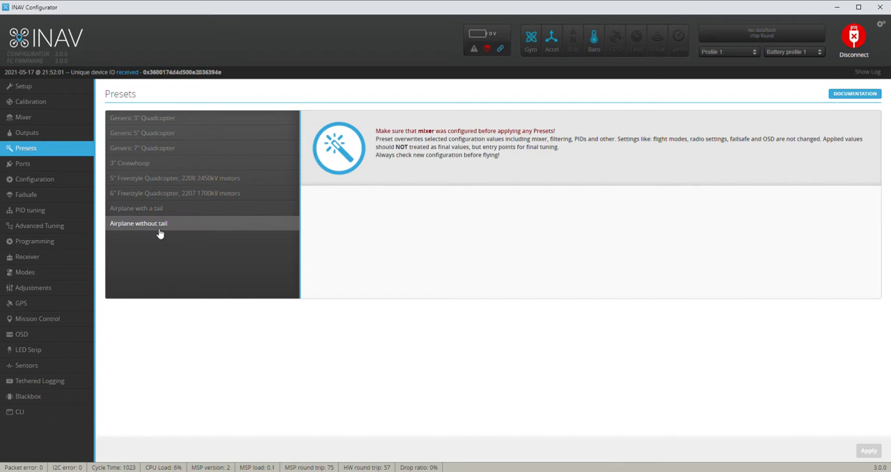
left_click(14, 167)
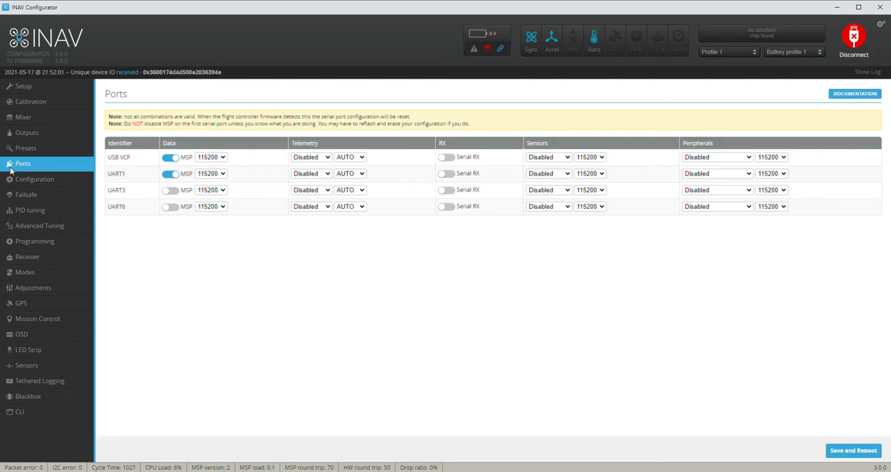
left_click(447, 207)
left_click(558, 191)
left_click(562, 207)
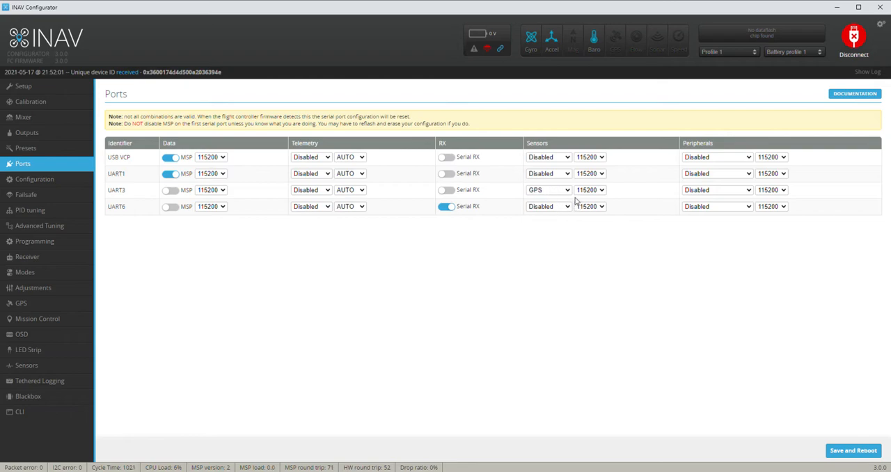
left_click(865, 451)
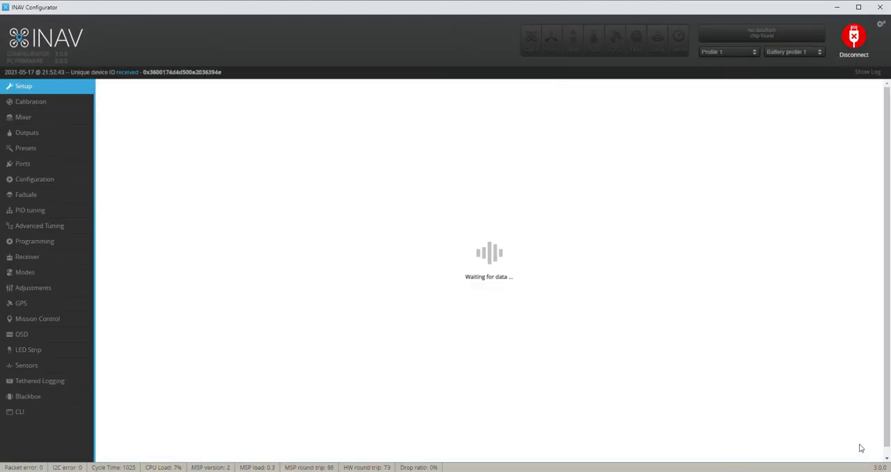
Enable GPS for navigation and telemetry in the configuration and set its protocol to UBLOX7
left_click(62, 178)
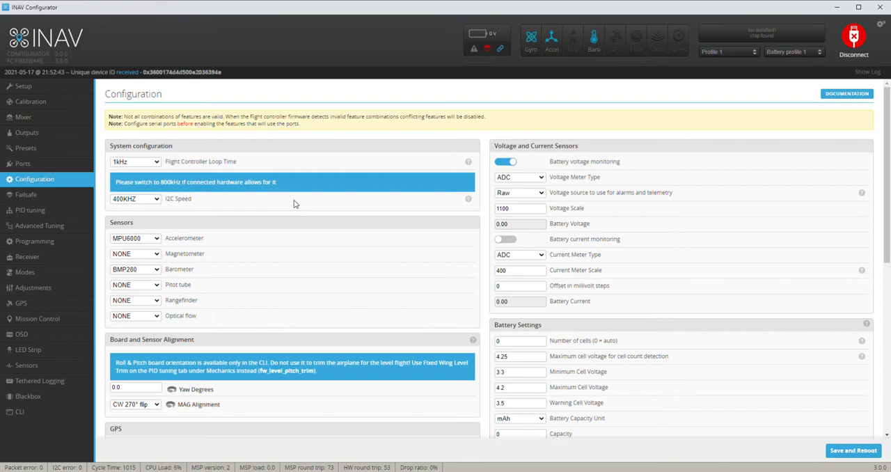
scroll(294, 206, "down", 2)
scroll(370, 109, "up", 2)
scroll(137, 357, "down", 1)
scroll(137, 357, "down", 3)
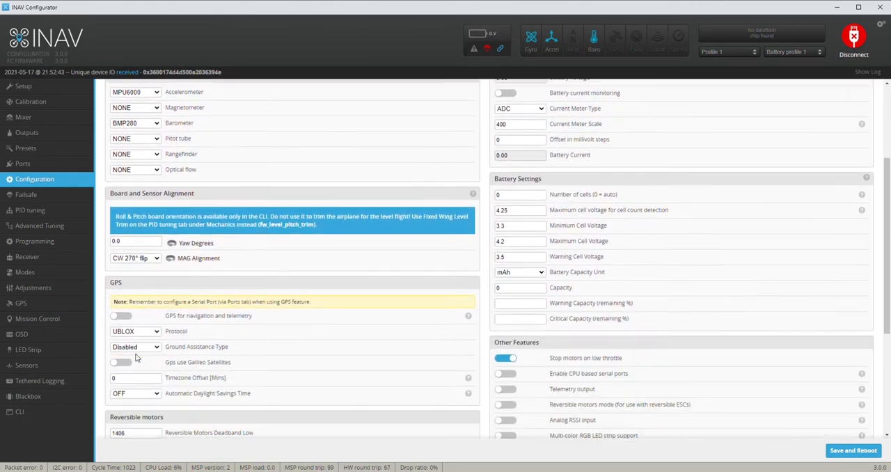
left_click(132, 276)
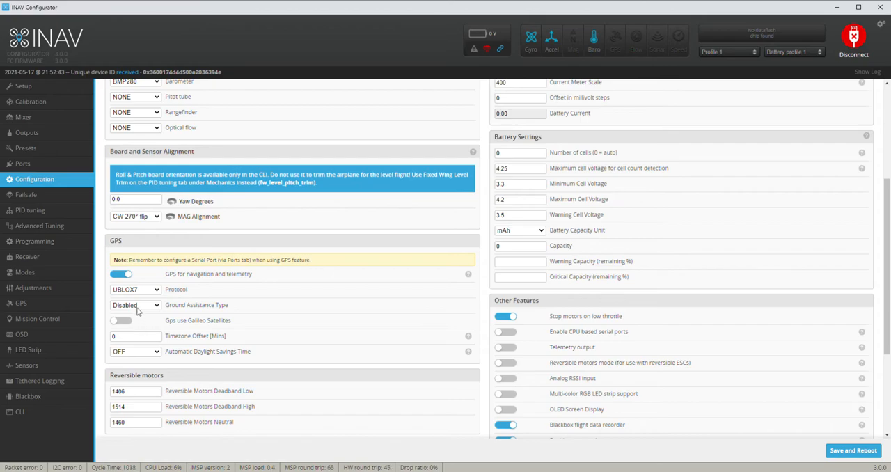
Set GPS ground assistance to North America, enable Galileo satellites, and use a timezone offset of -480 minutes with USA daylight savings
left_click(137, 306)
left_click(147, 337)
left_click(124, 322)
key("BackSpace")
type("-480")
left_click(123, 378)
scroll(123, 379, "down", 3)
Name the craft "Rosetta" and save the configuration with a reboot
left_click(131, 307)
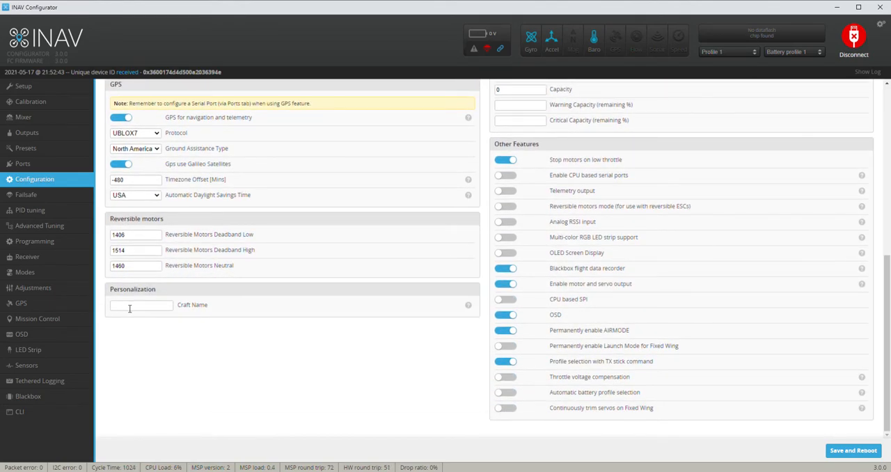
type("Rosetta")
left_click(837, 452)
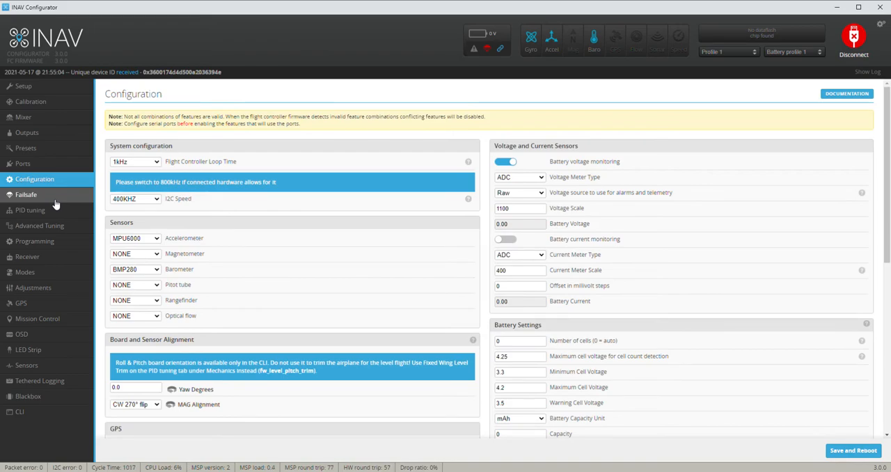
Set the failsafe procedure to RTH and save it with a reboot
left_click(54, 198)
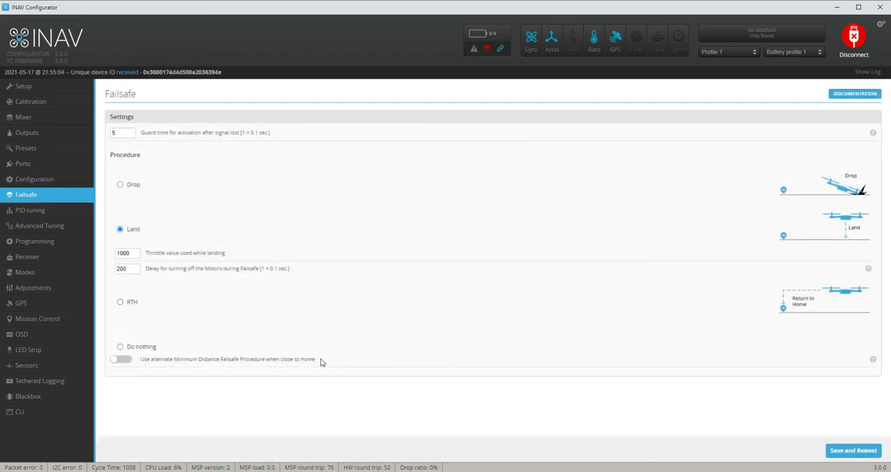
left_click(120, 304)
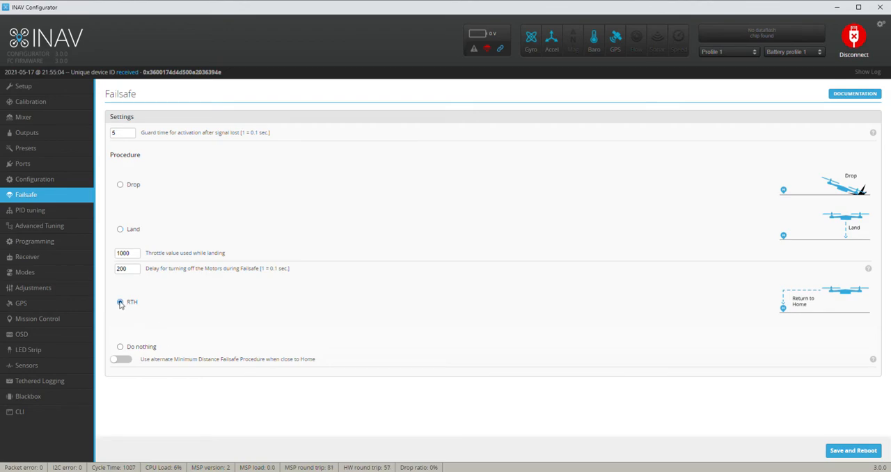
left_click(854, 451)
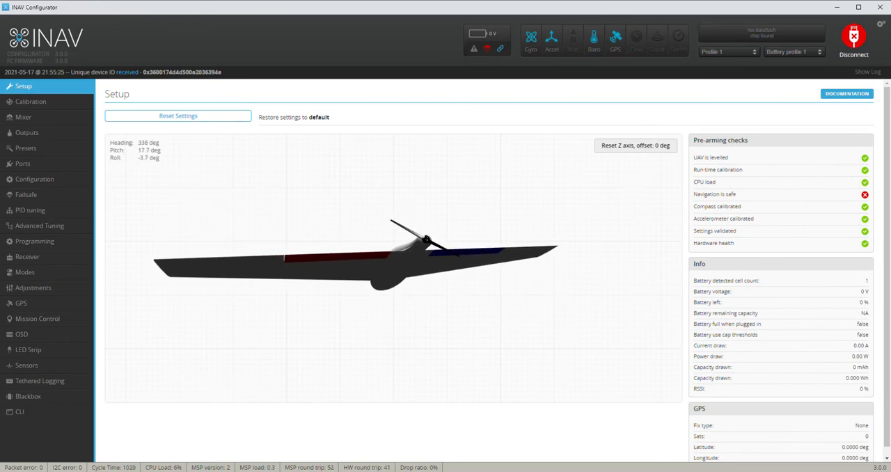
Review the PID gains, rates and expo, fixed-wing launch and navigation settings, RTH settings, and programming logic conditions
left_click(57, 212)
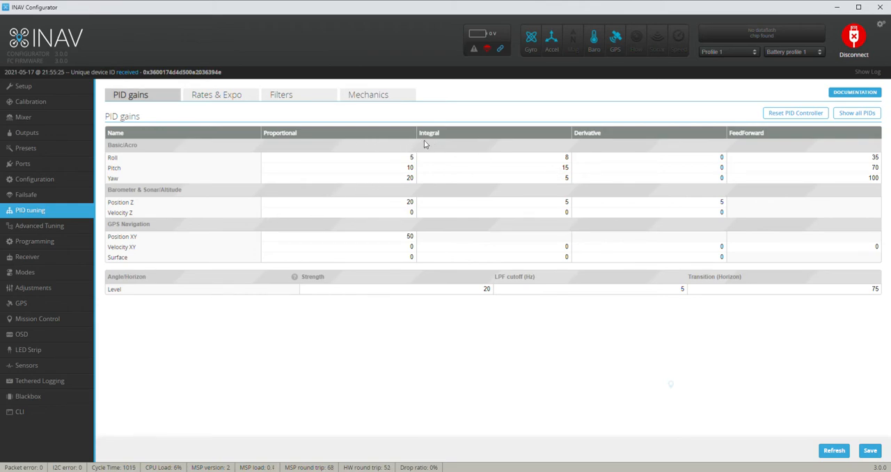
left_click(235, 100)
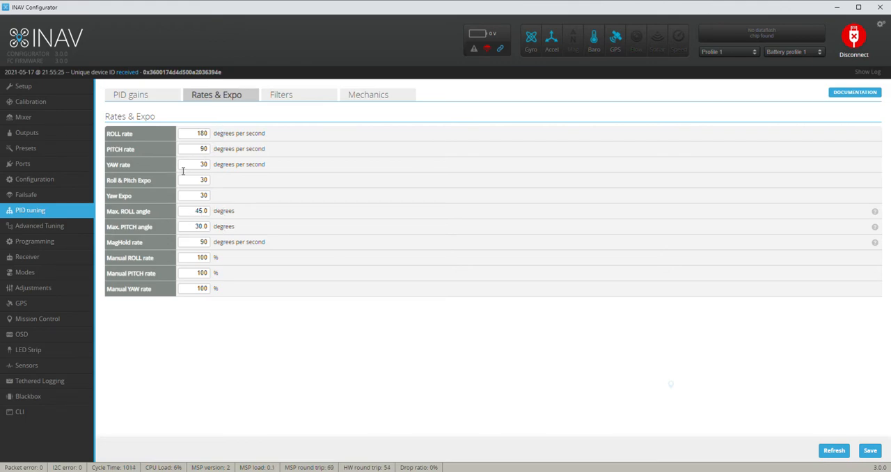
left_click(72, 227)
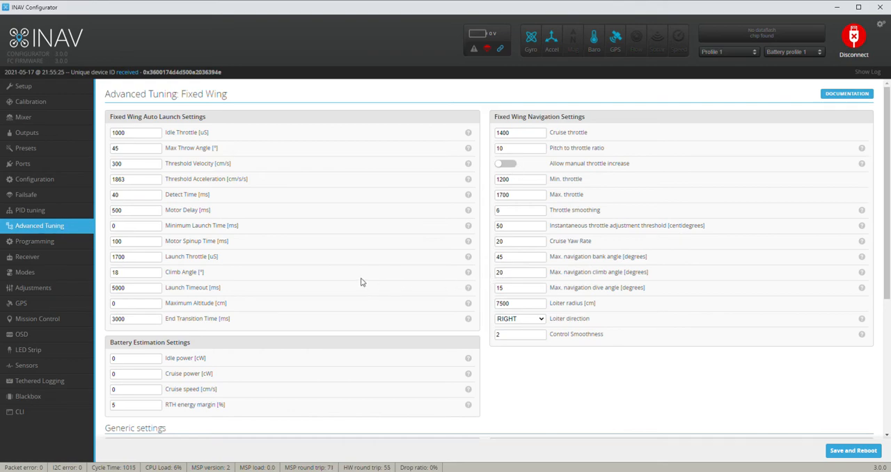
scroll(361, 281, "down", 1)
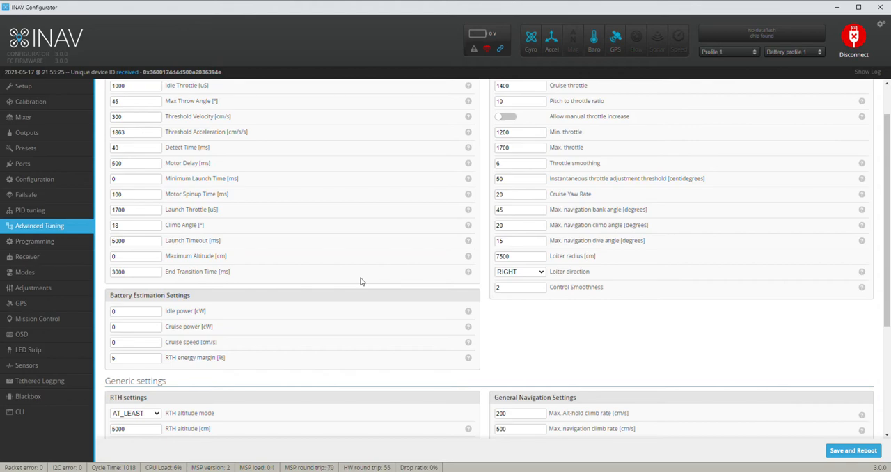
scroll(360, 281, "down", 4)
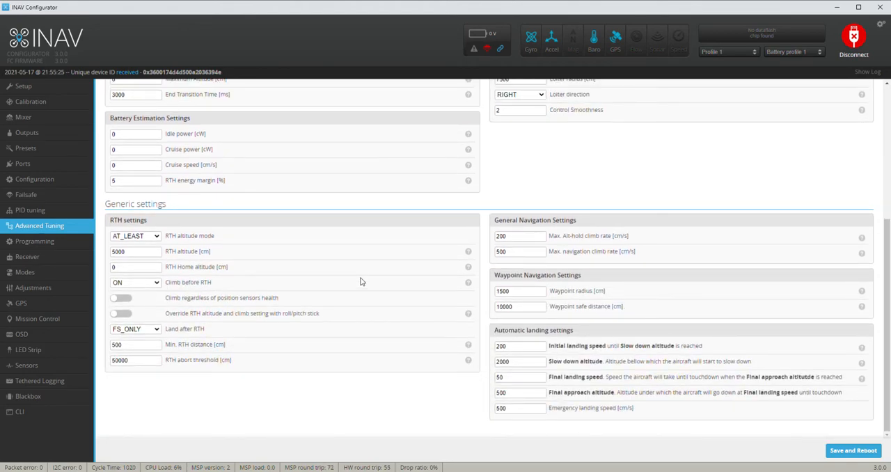
scroll(361, 281, "up", 1)
scroll(360, 281, "up", 3)
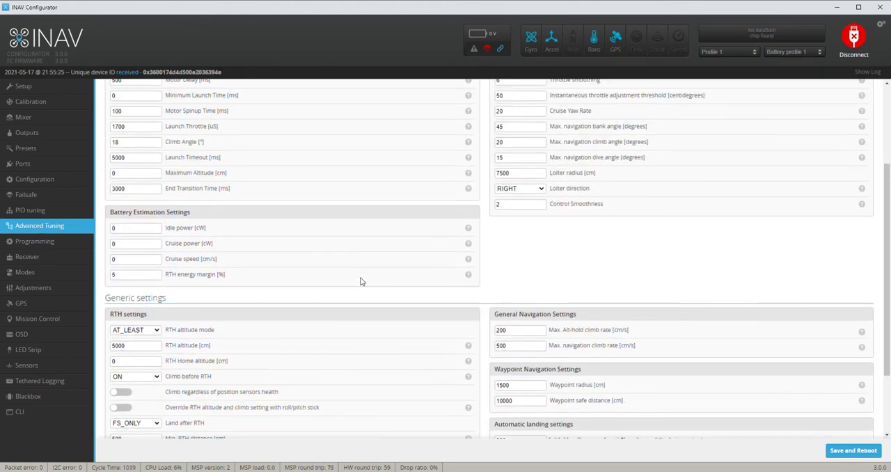
scroll(264, 303, "down", 4)
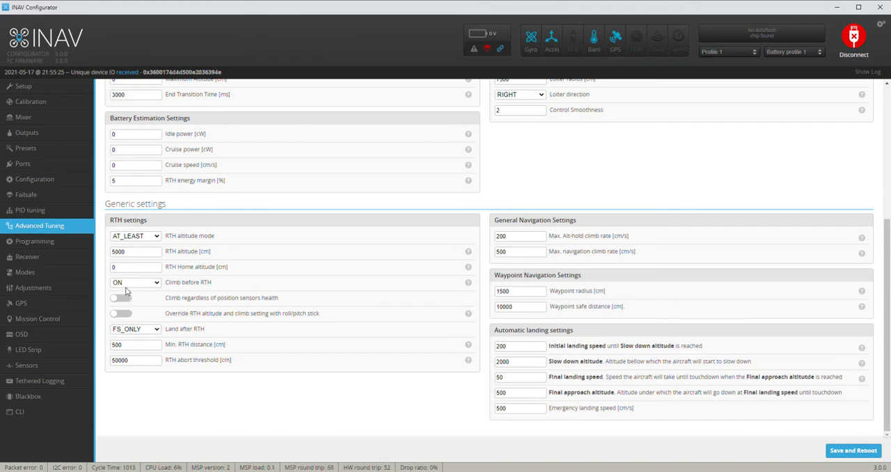
left_click(60, 242)
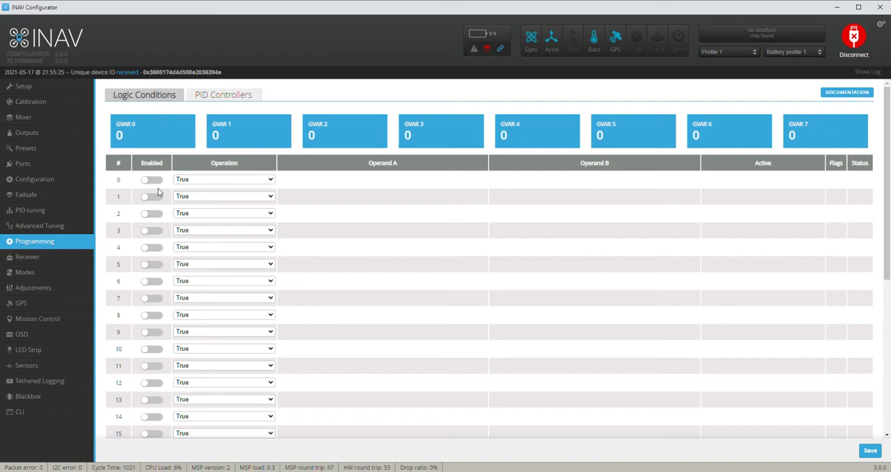
Set the receiver type to SERIAL with the SBUS provider and RSSI on CH16, and save with a reboot
left_click(46, 263)
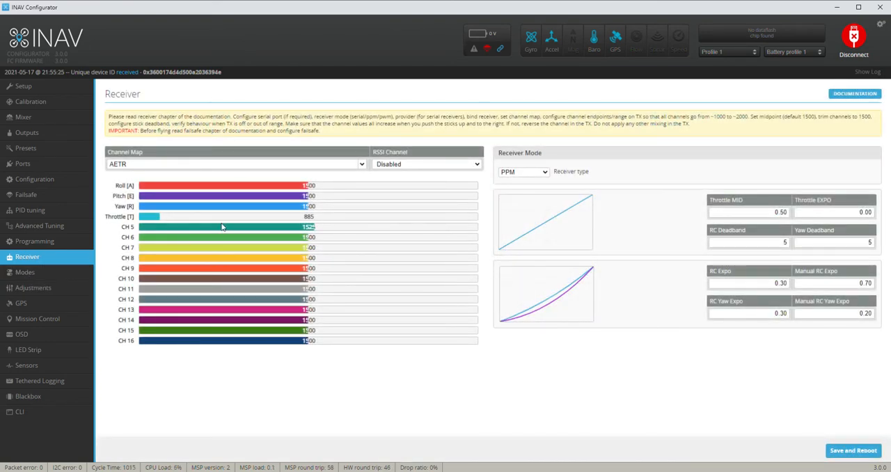
left_click(548, 175)
left_click(529, 195)
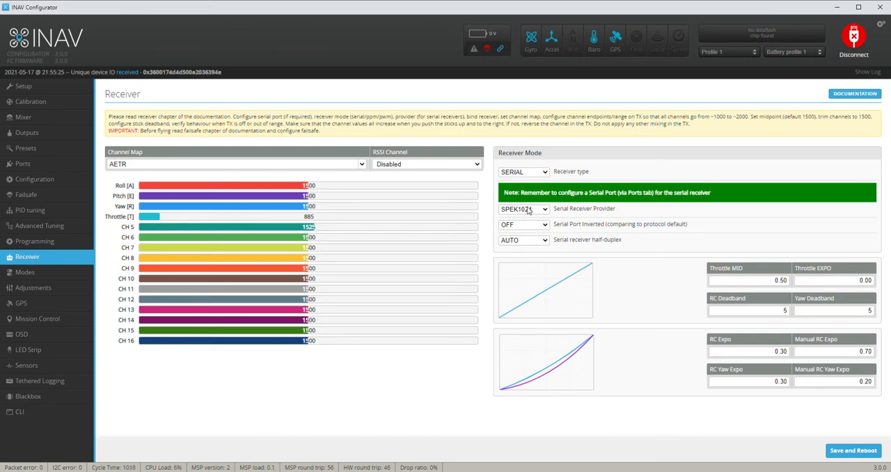
left_click(536, 236)
left_click(450, 265)
left_click(853, 450)
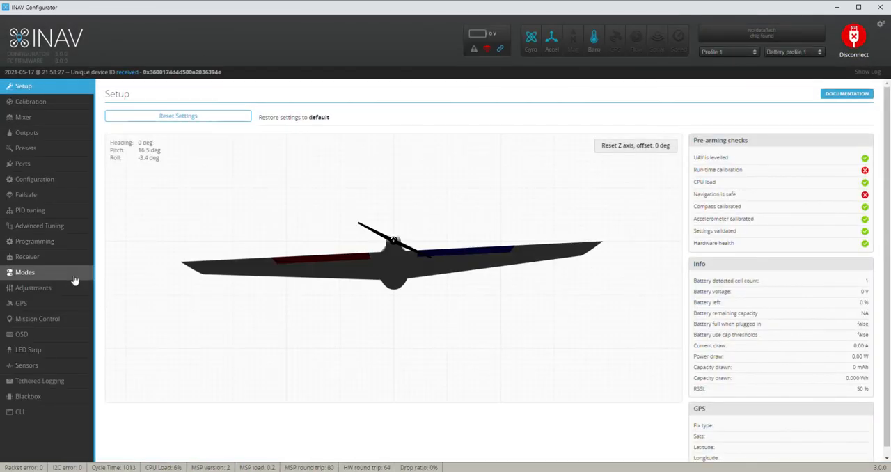
Review the mode ranges, adjustments, GPS data, mission control, the default and first two alternative OSD layouts, and the LED strip settings
left_click(73, 276)
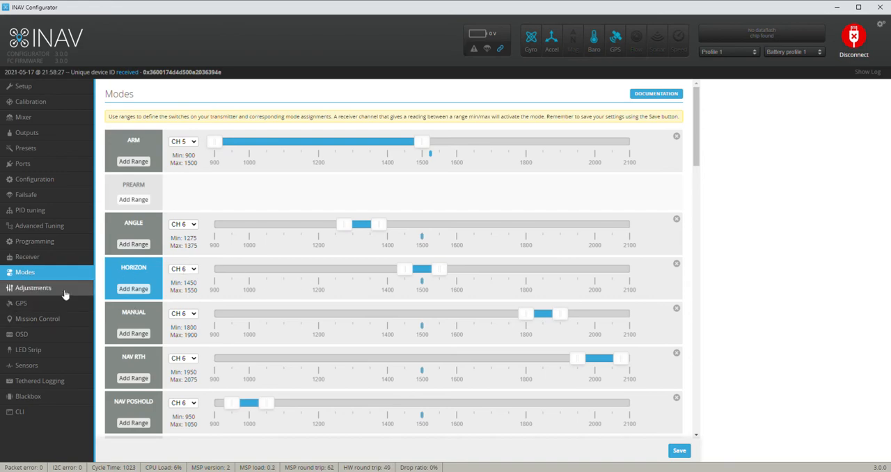
left_click(62, 290)
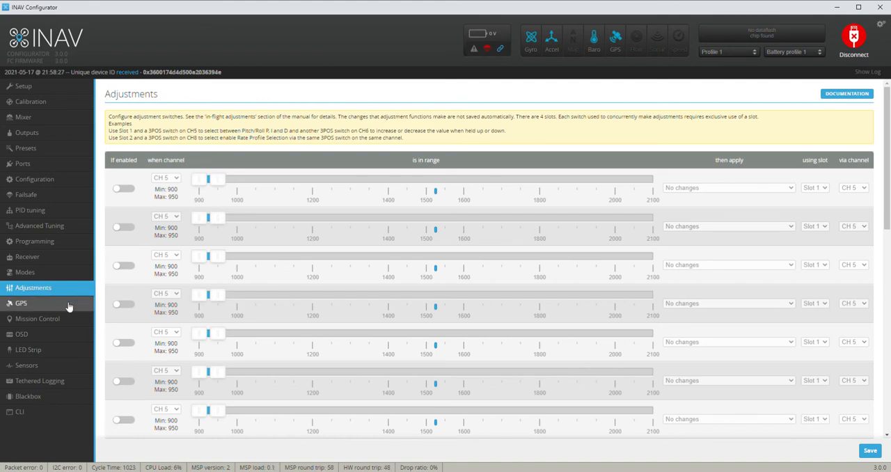
left_click(67, 305)
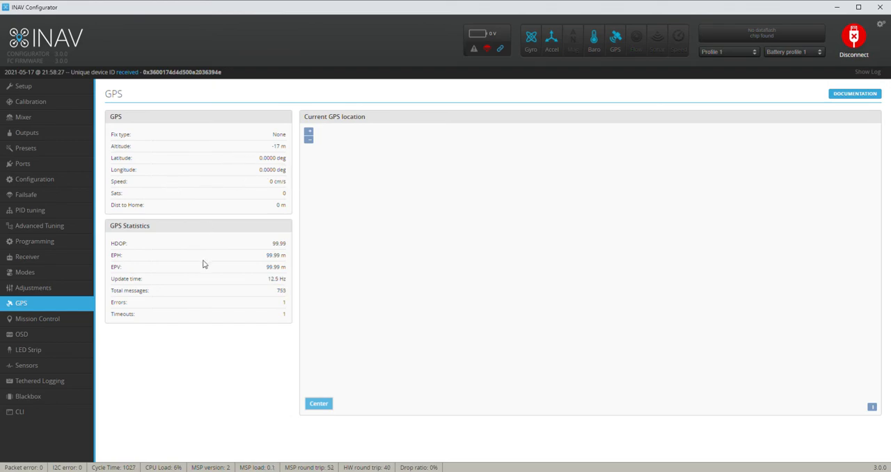
left_click(44, 318)
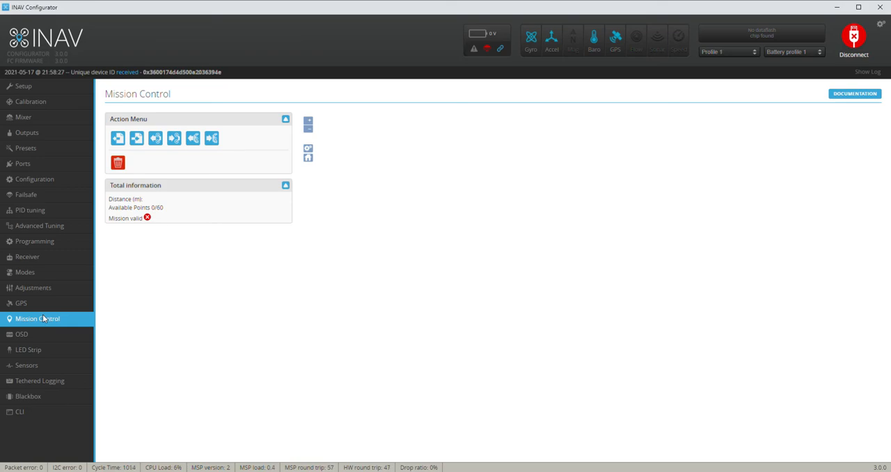
left_click(43, 341)
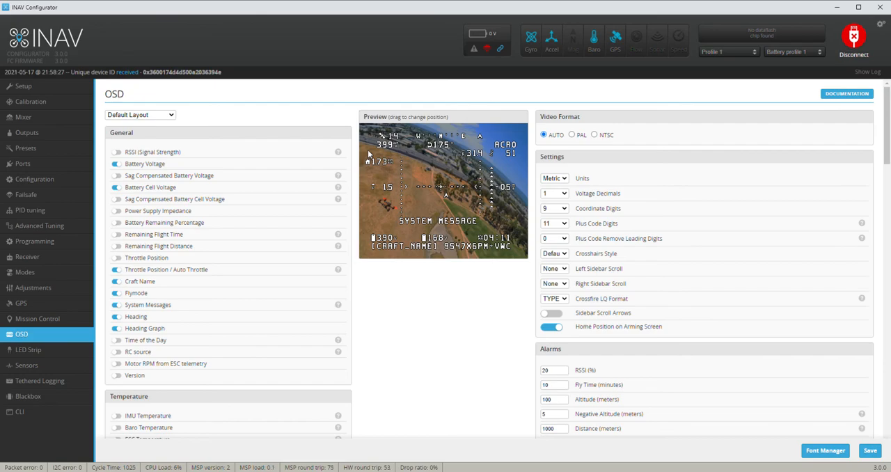
left_click(148, 136)
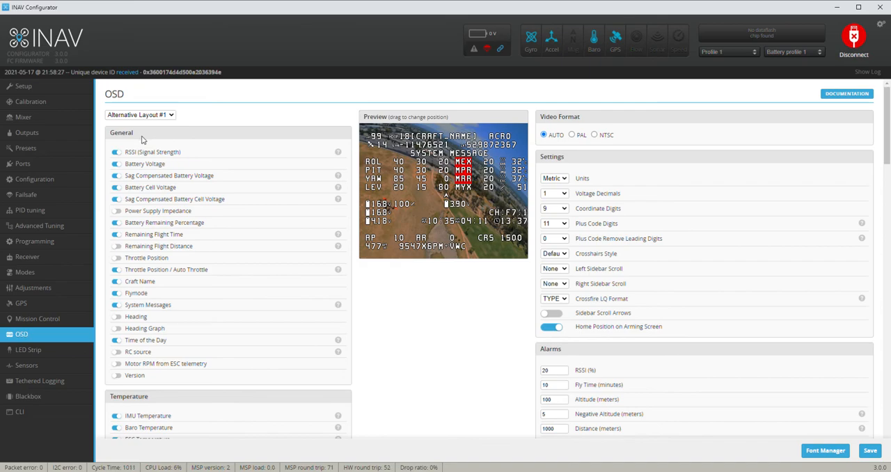
key("Down")
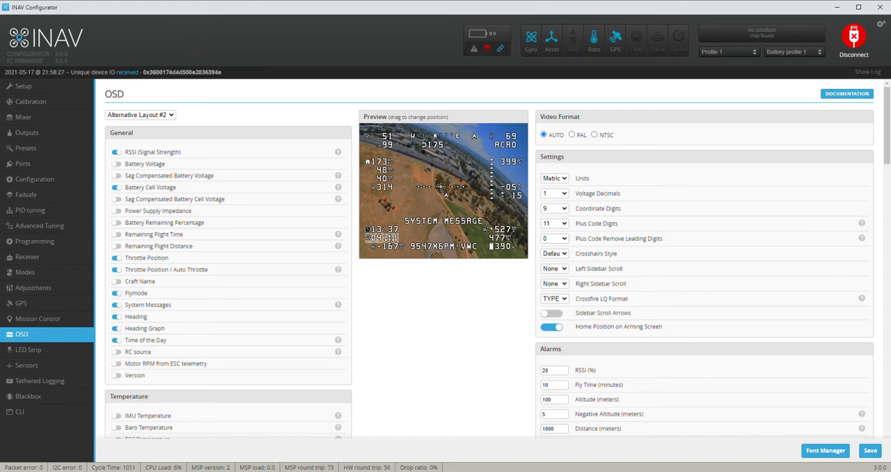
left_click(54, 351)
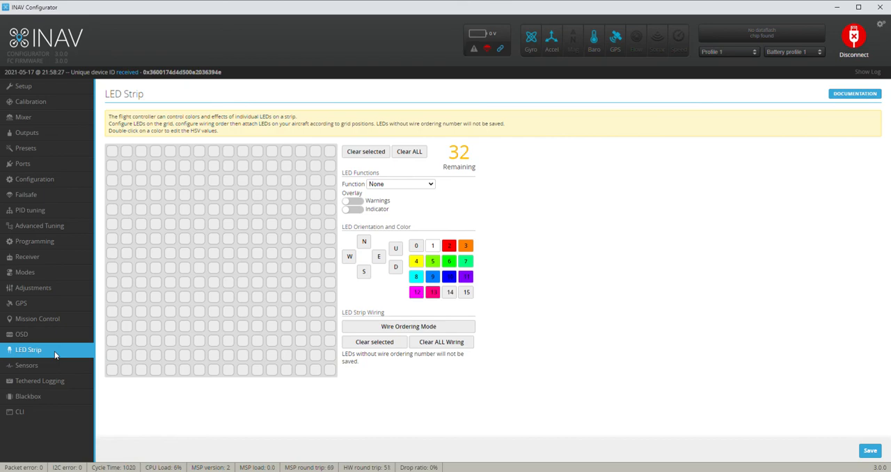
Choose the portion of flight loop iterations that Blackbox logs and save with a reboot
left_click(59, 398)
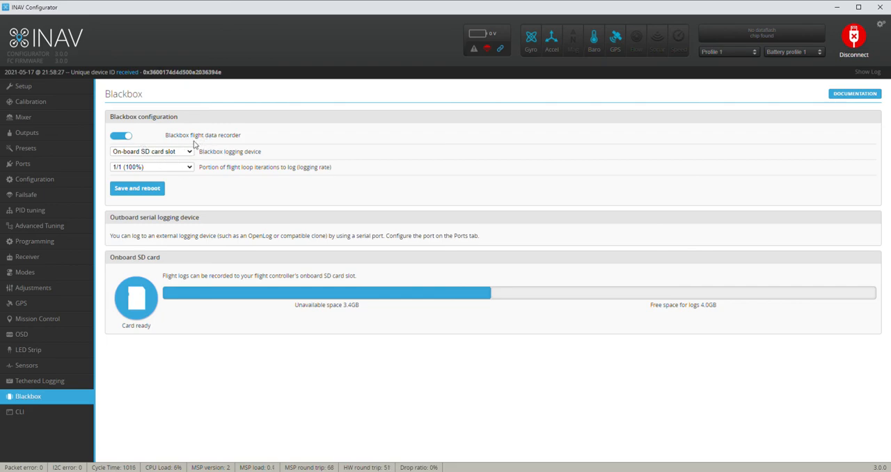
left_click(125, 168)
left_click(126, 173)
left_click(128, 189)
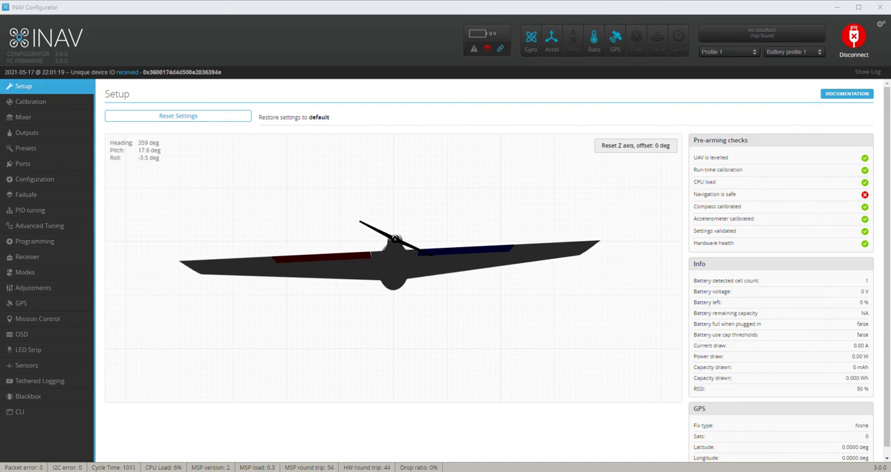
Enable flight statistics from the command line with "set stats=ON" and store the change with "save"
left_click(36, 416)
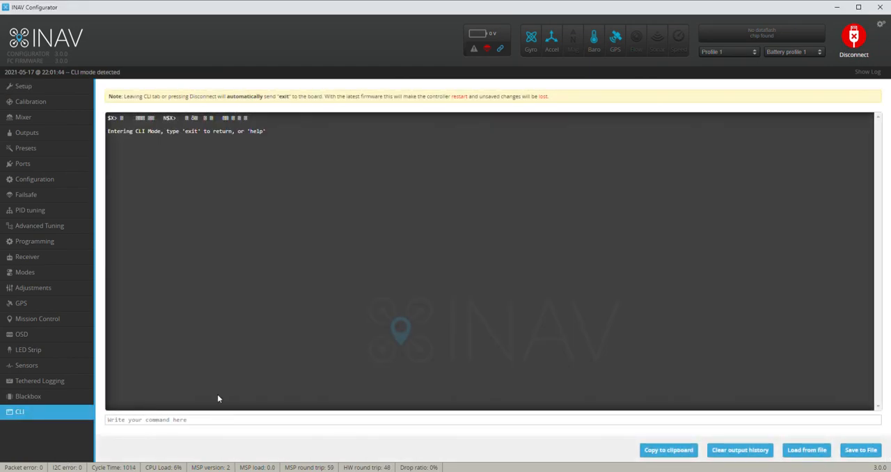
type("set stats=ON")
key("Return")
type("save")
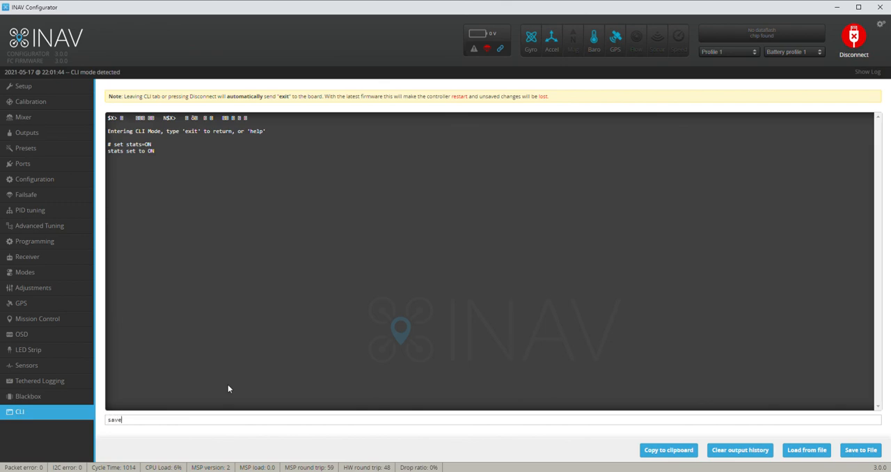
key("Return")
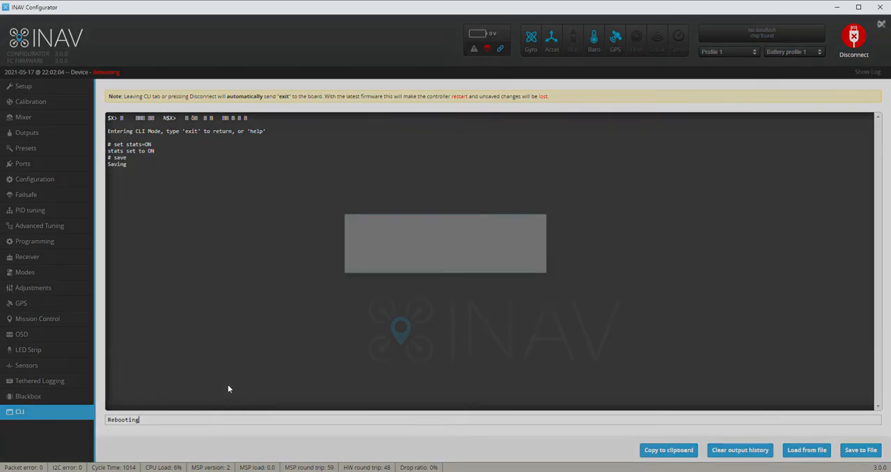